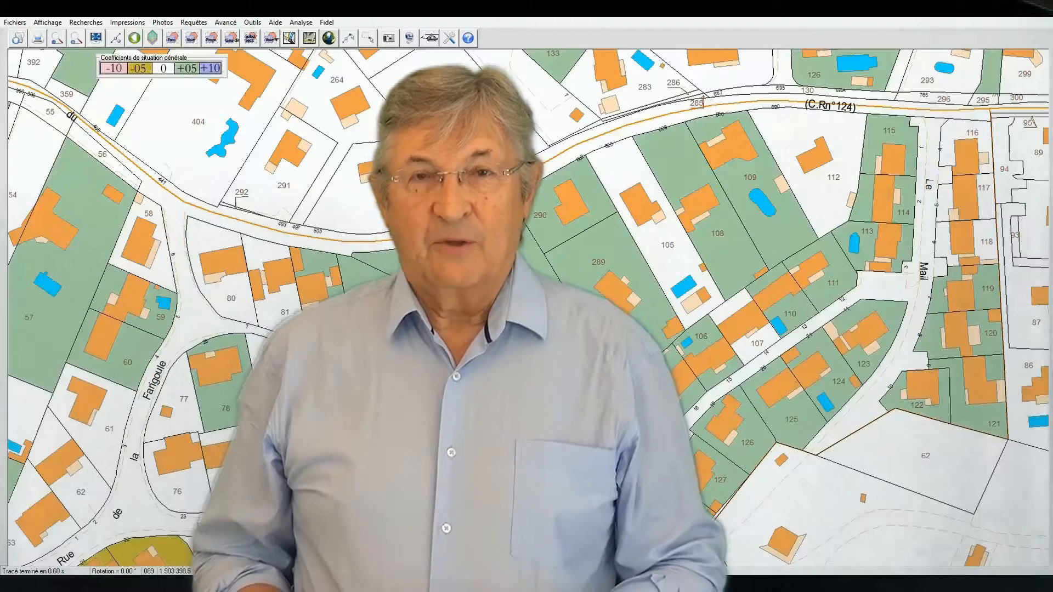
click(301, 23)
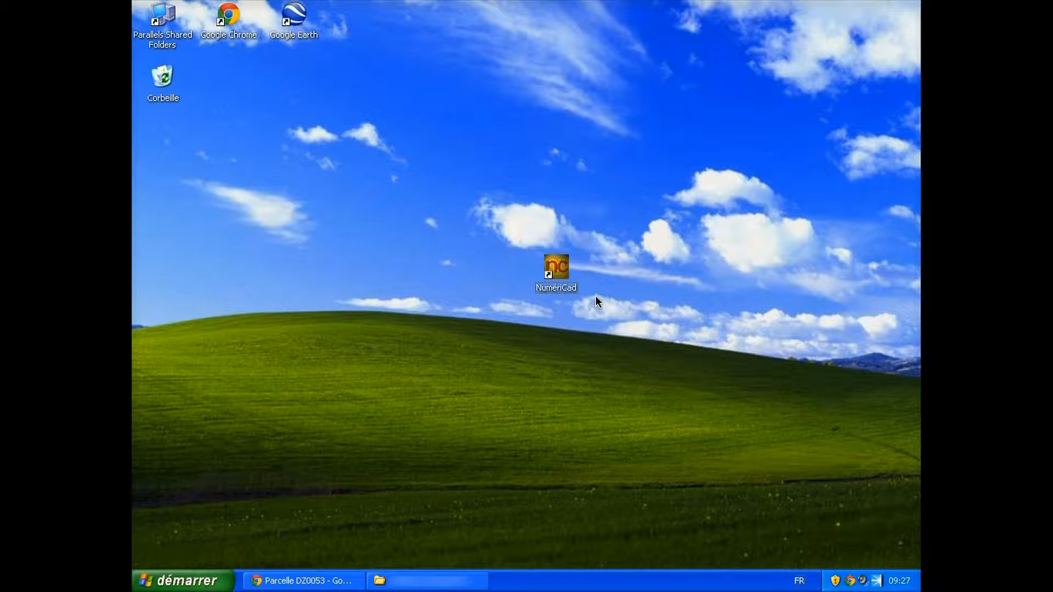
- Launch NumériCad and consult its help file
double_click(557, 269)
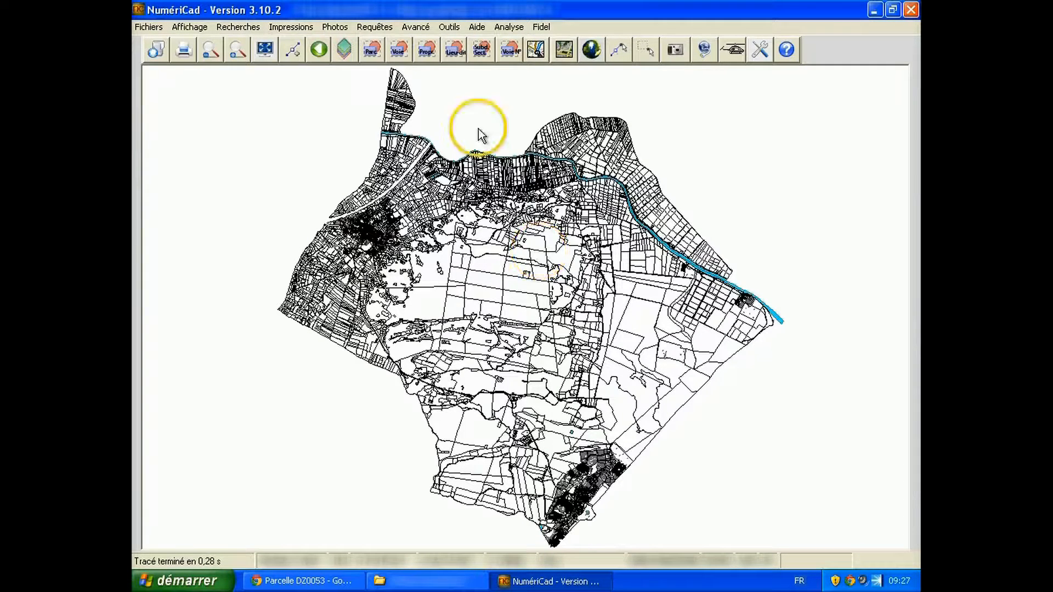
click(370, 27)
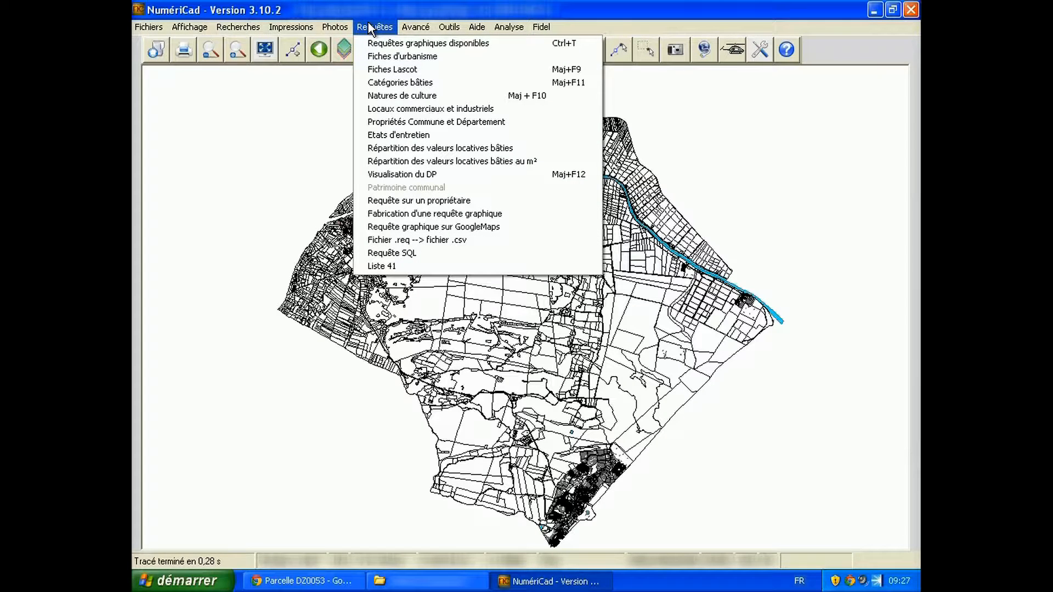
click(482, 26)
click(483, 26)
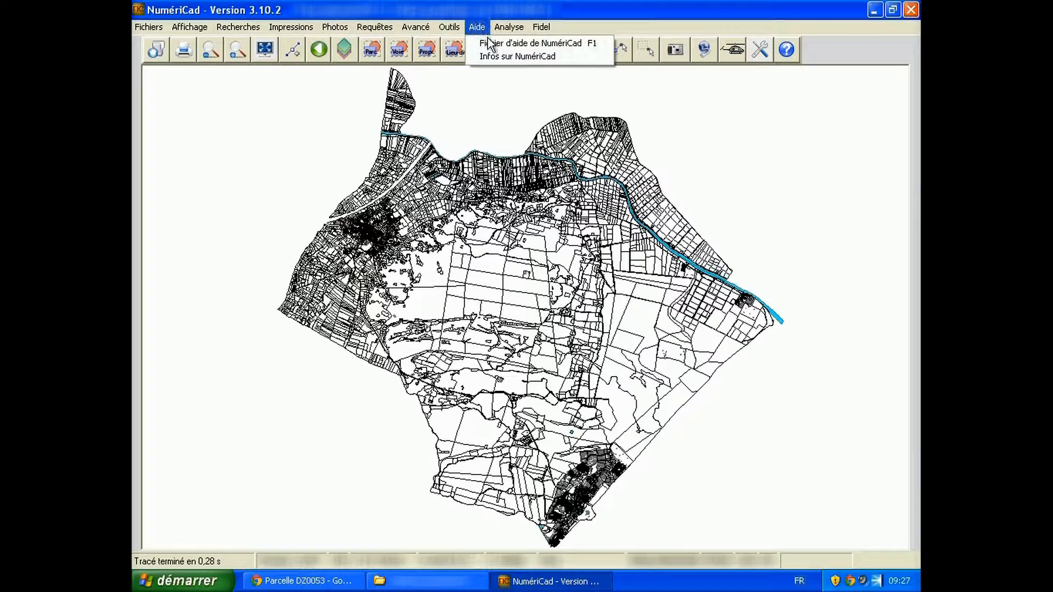
click(483, 40)
click(911, 9)
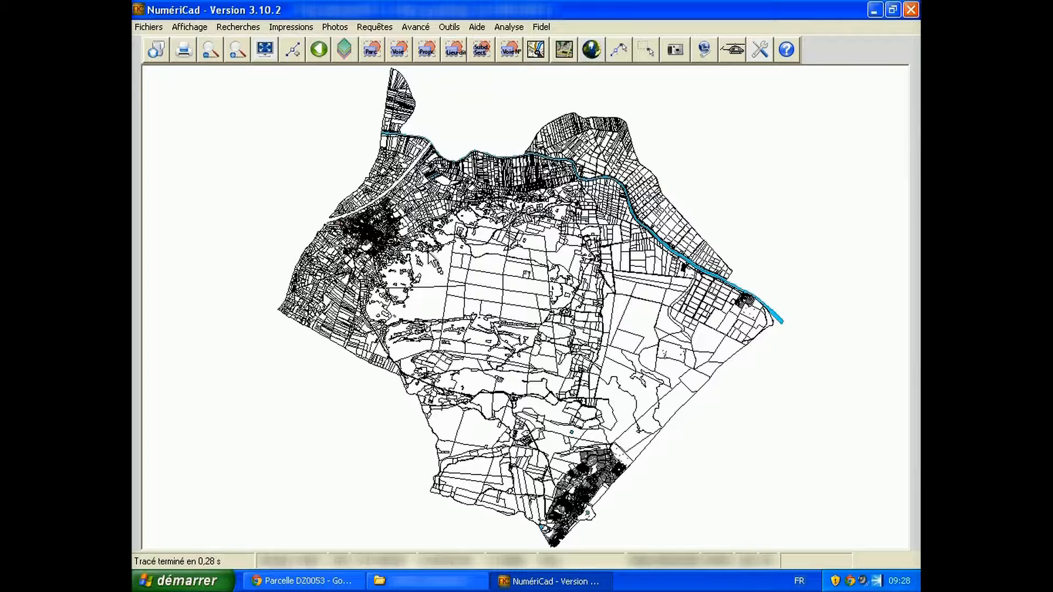
- Find parcel DZ53 on the map by its cadastral reference
click(429, 253)
text(DZ)
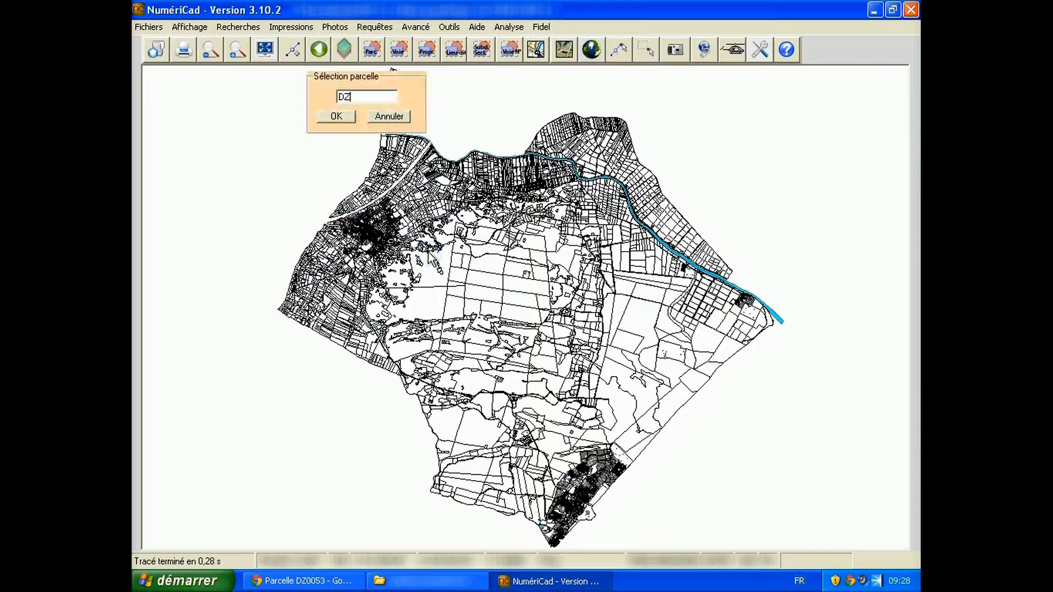
text(53)
key(Return)
click(477, 362)
click(514, 324)
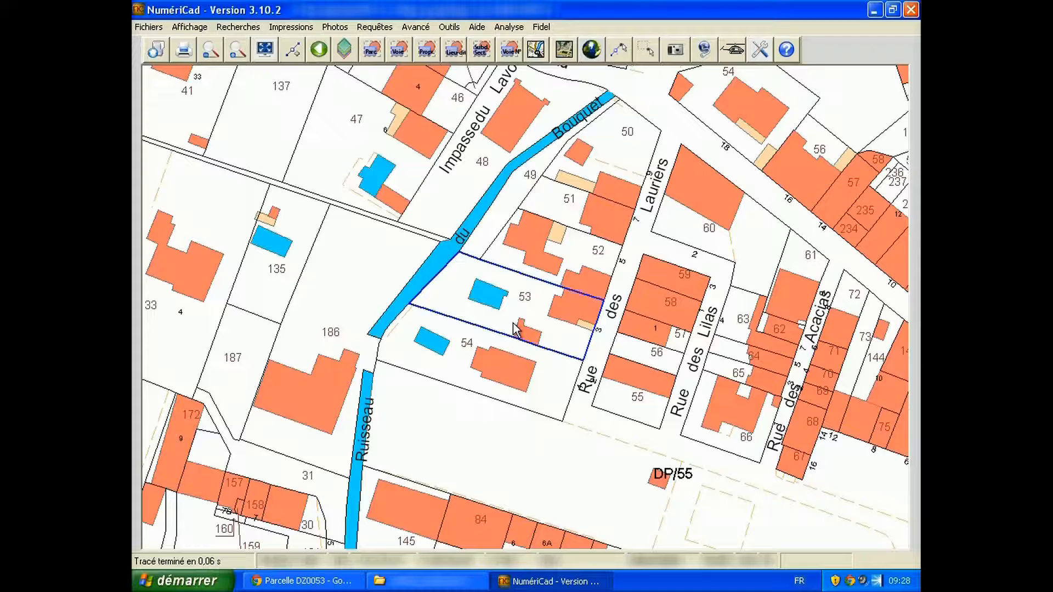
click(491, 314)
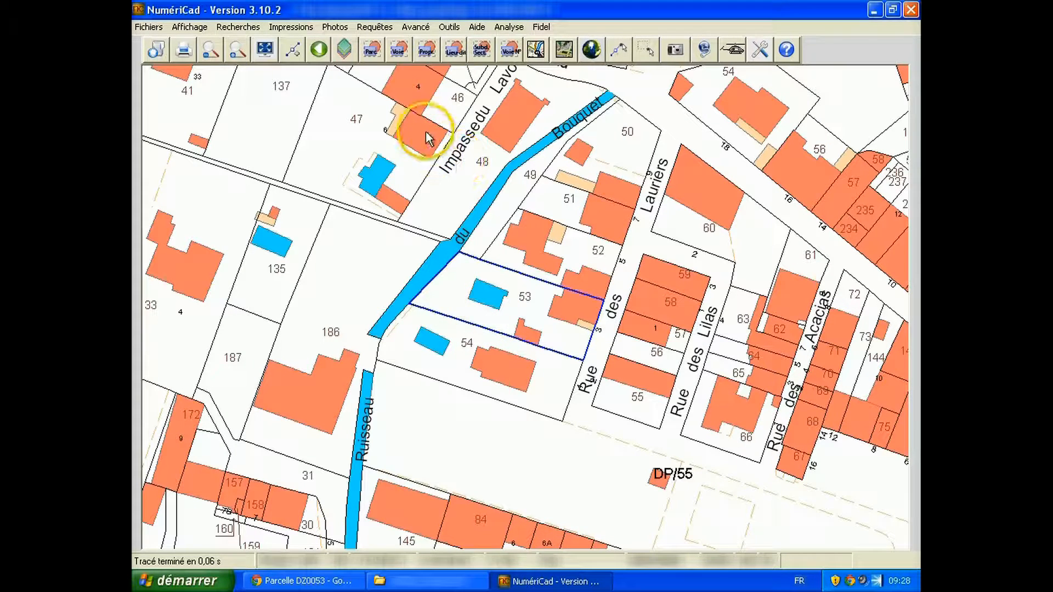
- Search for parcels by the owner's surname and show parcel 000DW0287 on the map
click(428, 52)
click(559, 369)
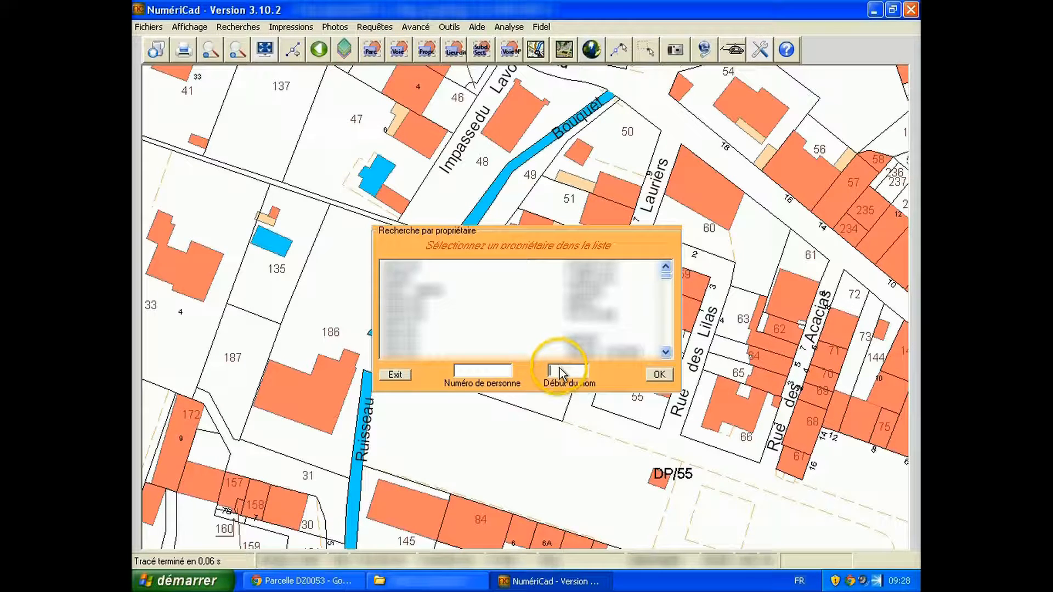
text(DUPONT)
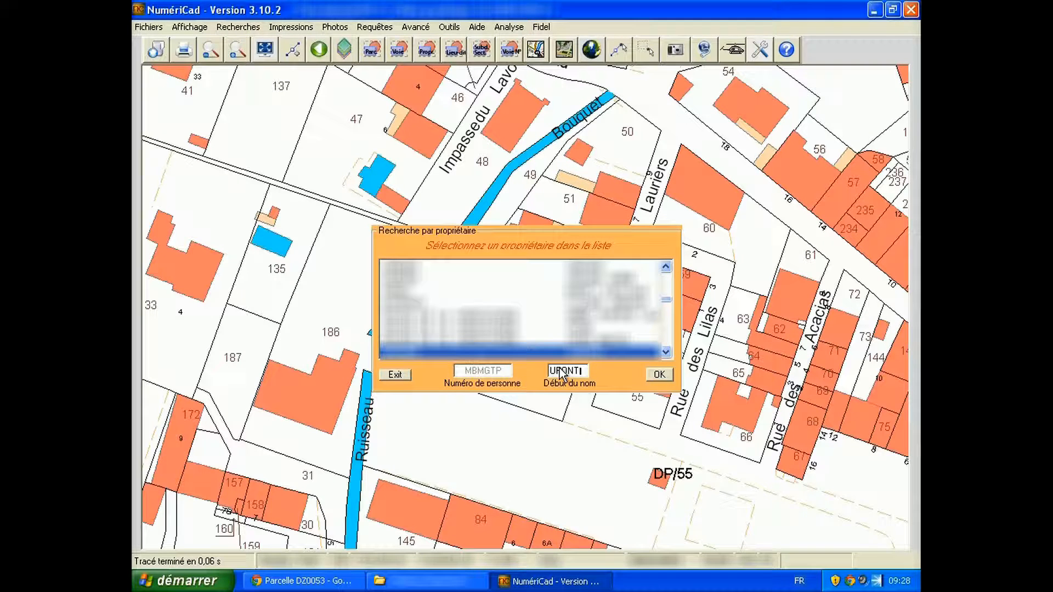
click(660, 375)
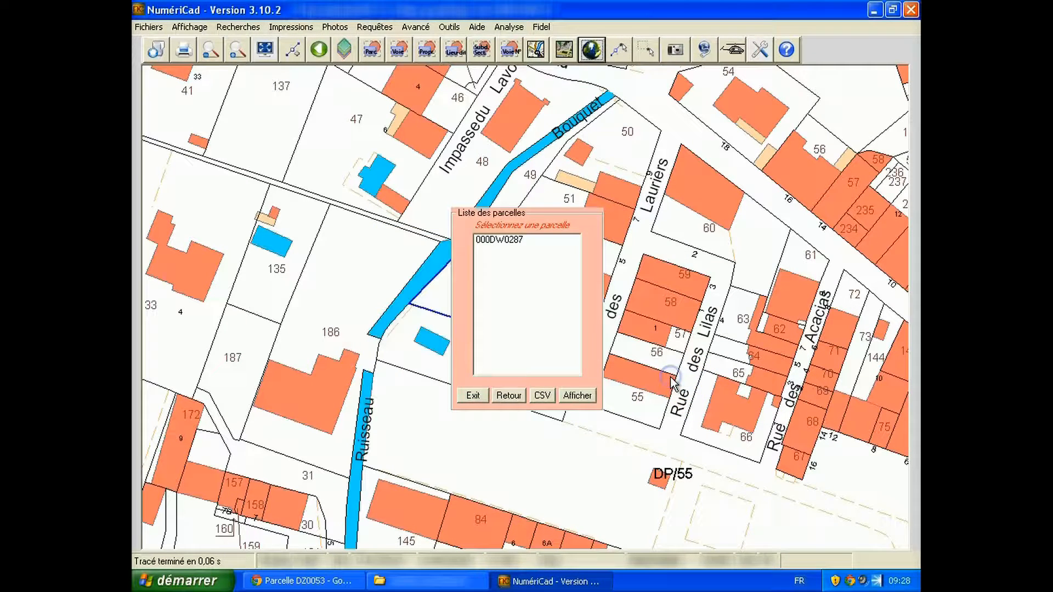
click(500, 240)
click(578, 396)
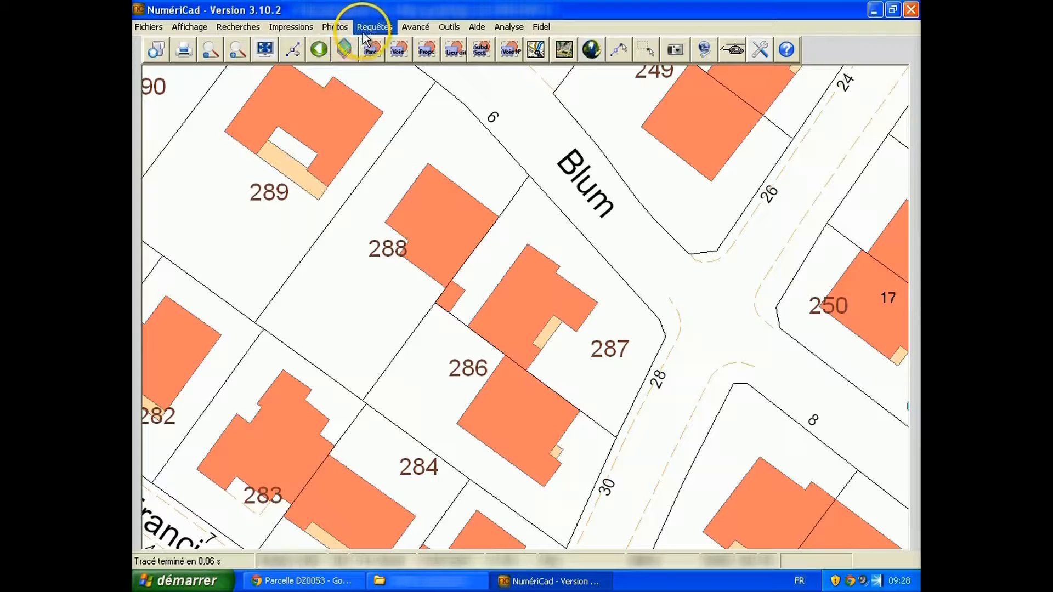
click(238, 26)
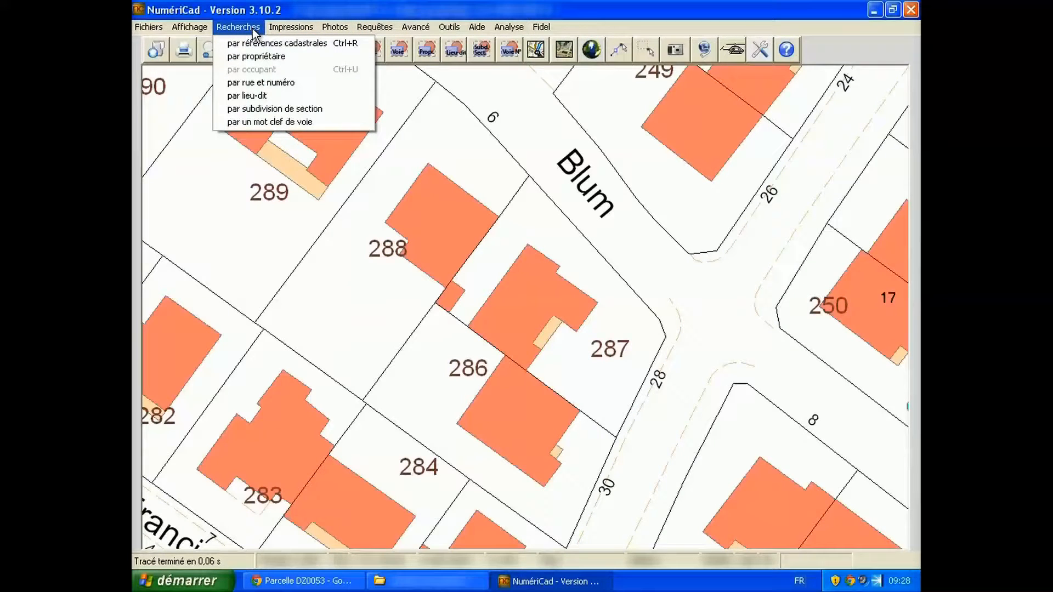
click(274, 82)
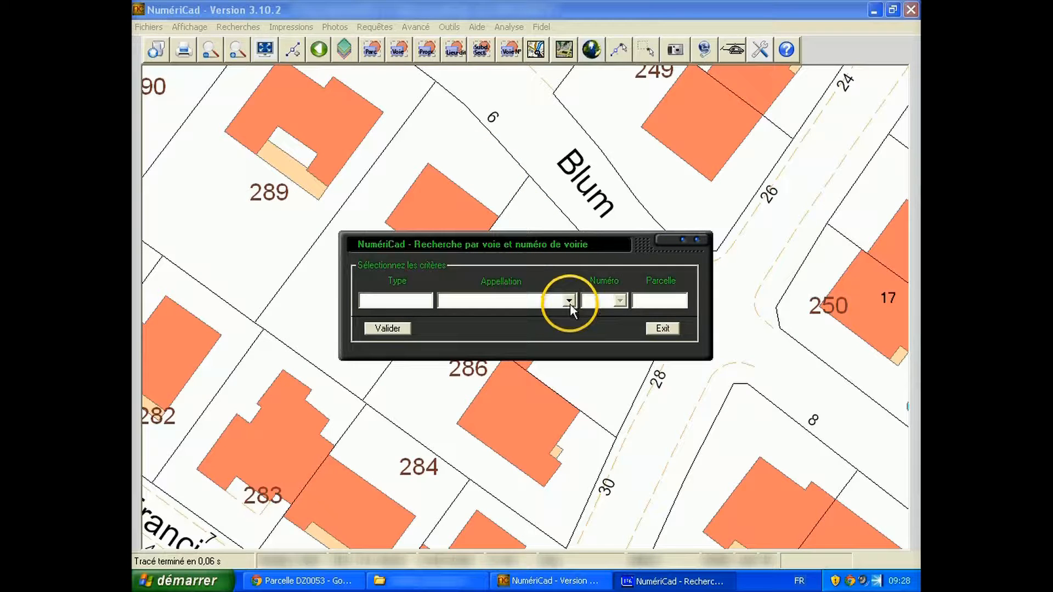
click(570, 302)
drag(573, 328, 571, 339)
scroll(536, 348, down, 2)
scroll(536, 349, down, 8)
scroll(536, 350, down, 3)
scroll(527, 354, down, 1)
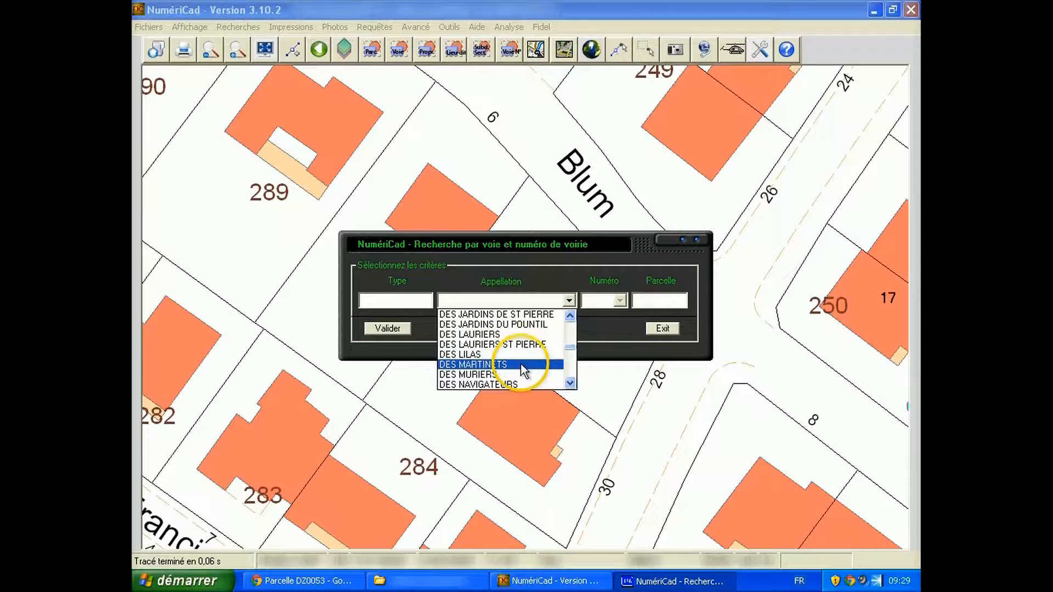
click(525, 334)
click(623, 304)
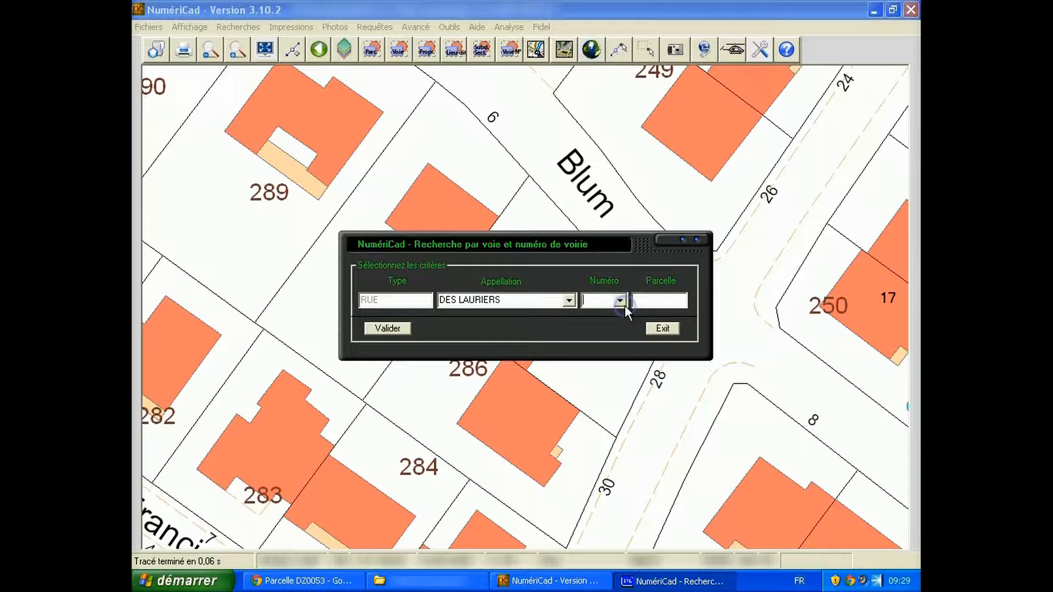
click(610, 332)
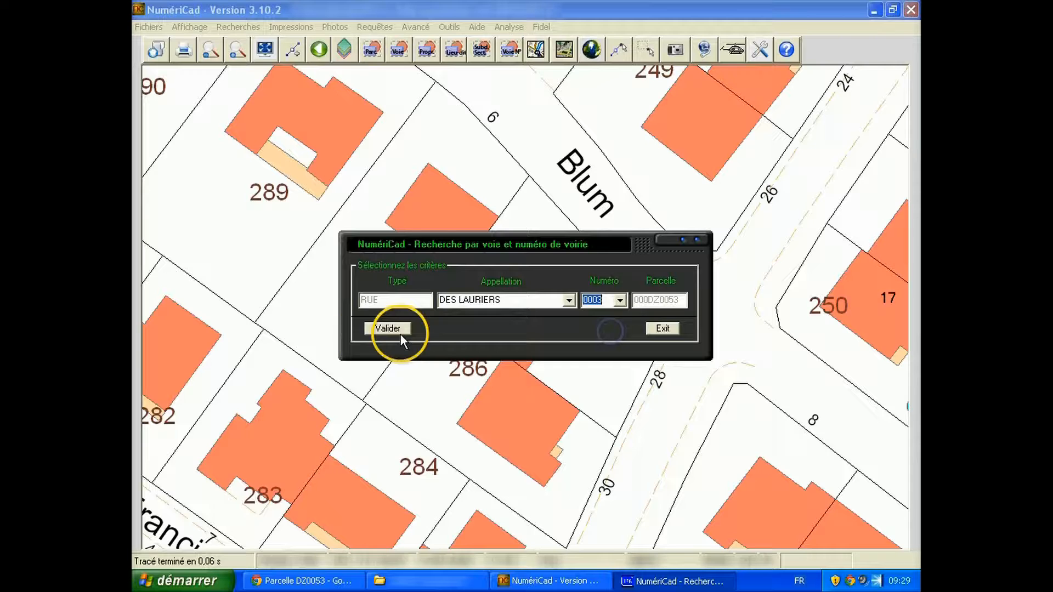
click(367, 334)
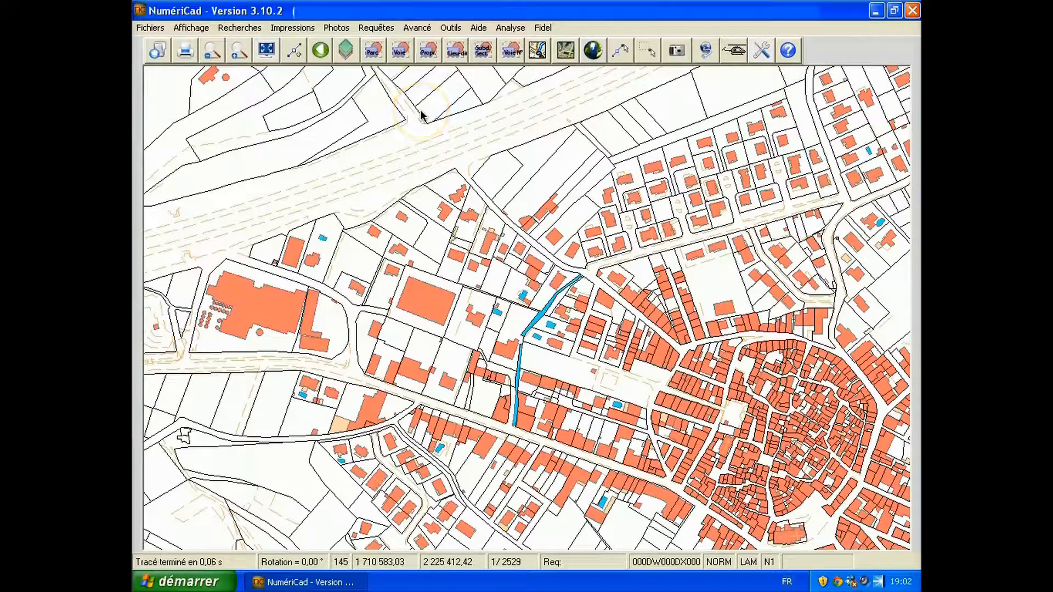
- Run the available graphic query 5PiscNonTaxees.req on the cadastral map
click(388, 33)
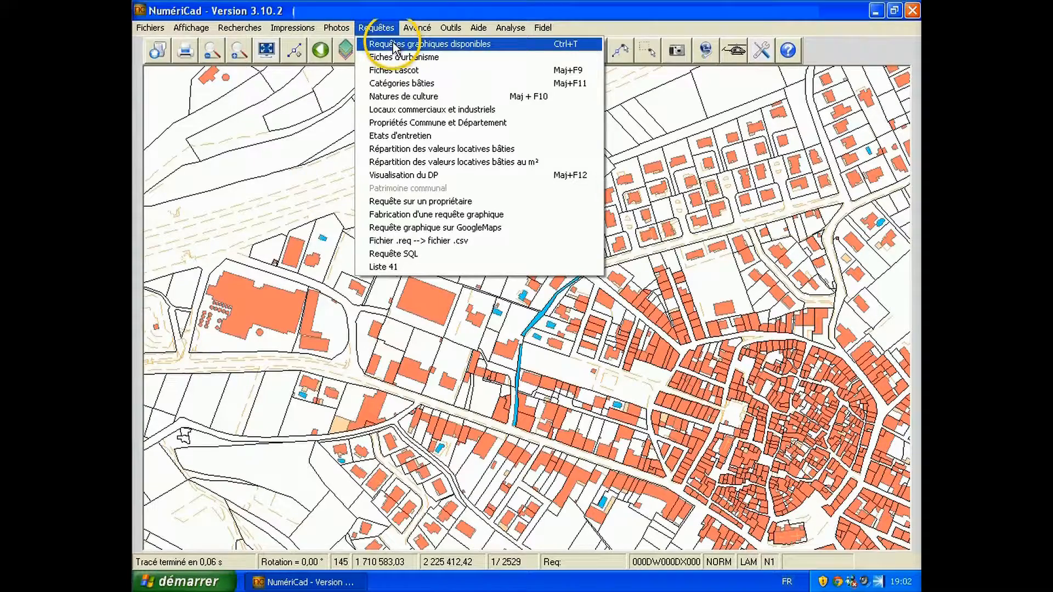
click(394, 45)
click(395, 49)
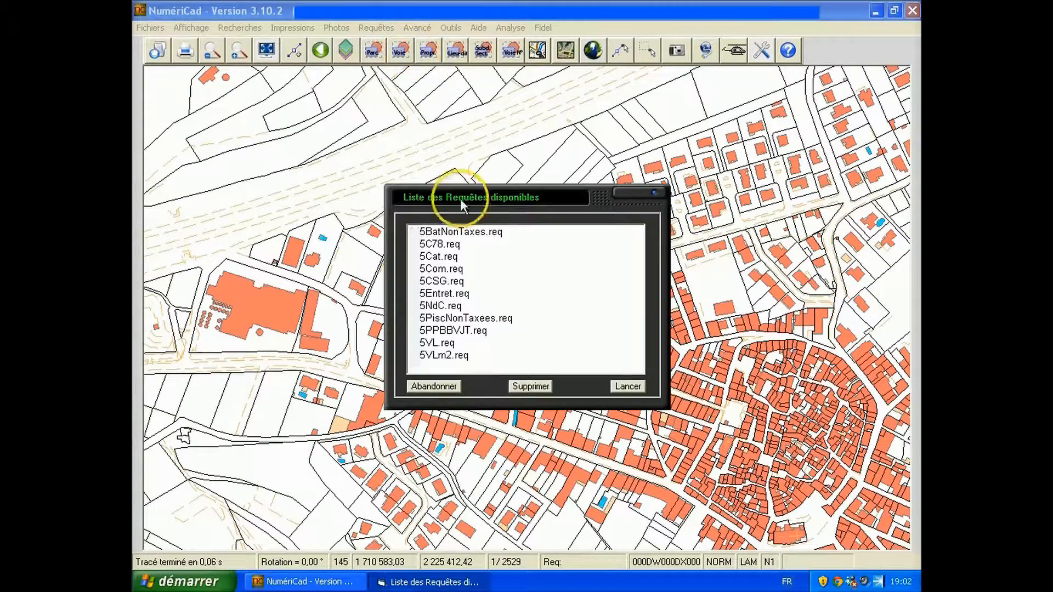
click(464, 318)
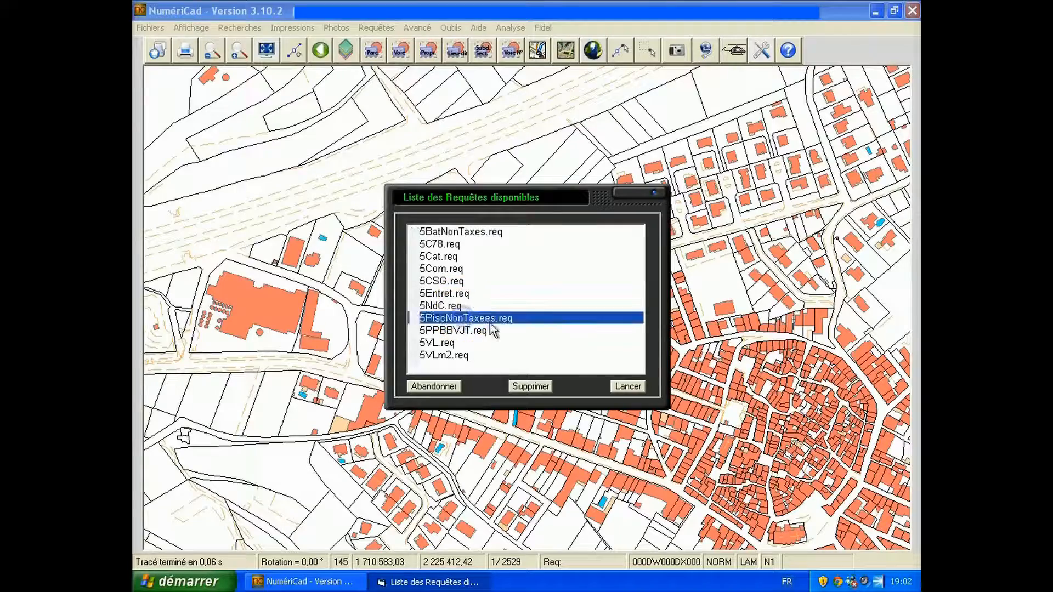
click(628, 386)
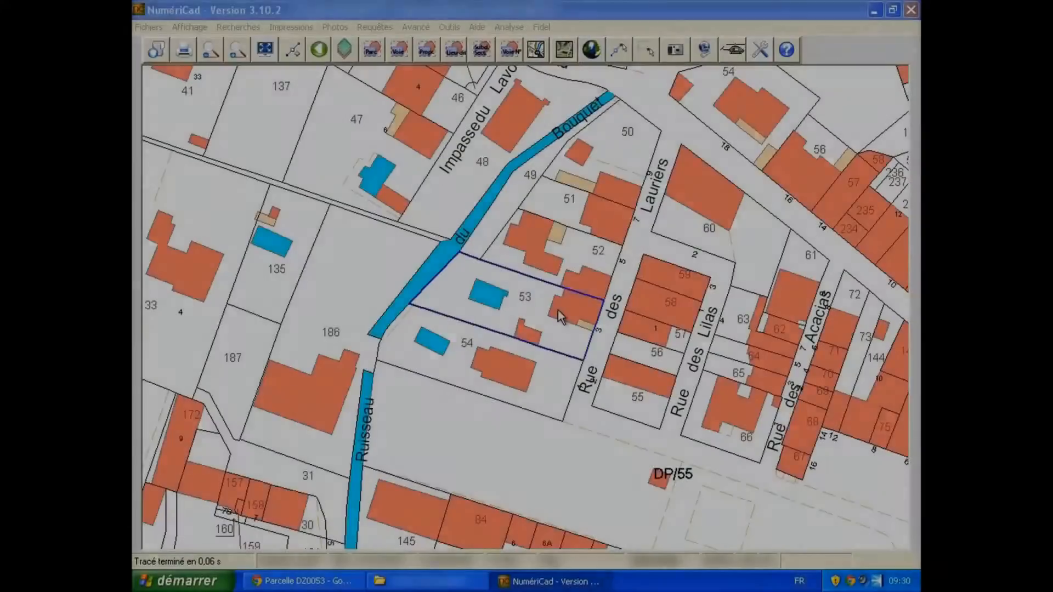
- Examine parcel 53's cadastral record, including its built property and the habitable surface in the main dwelling description
click(536, 305)
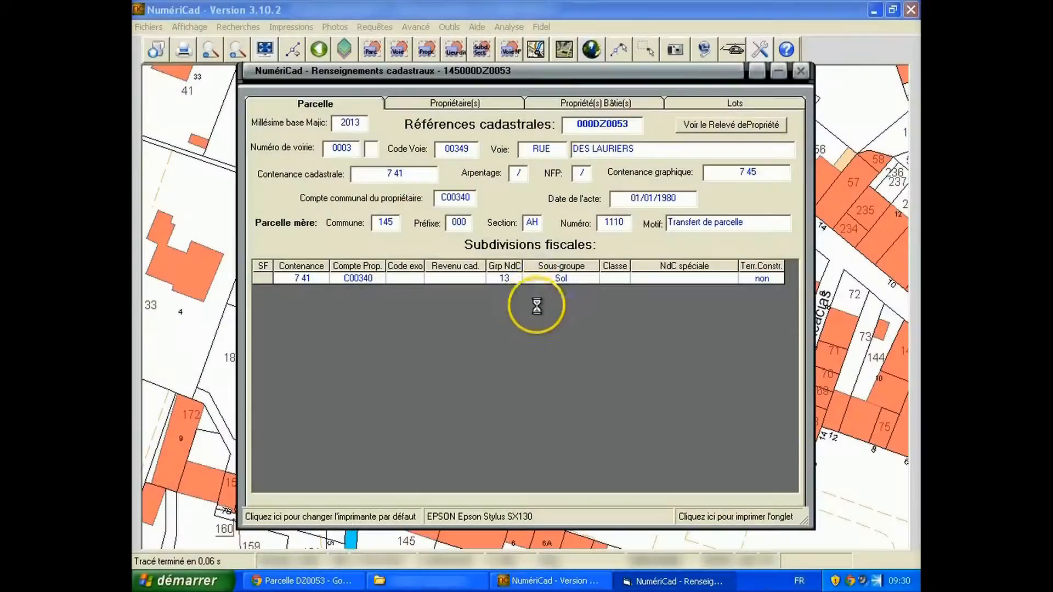
click(599, 104)
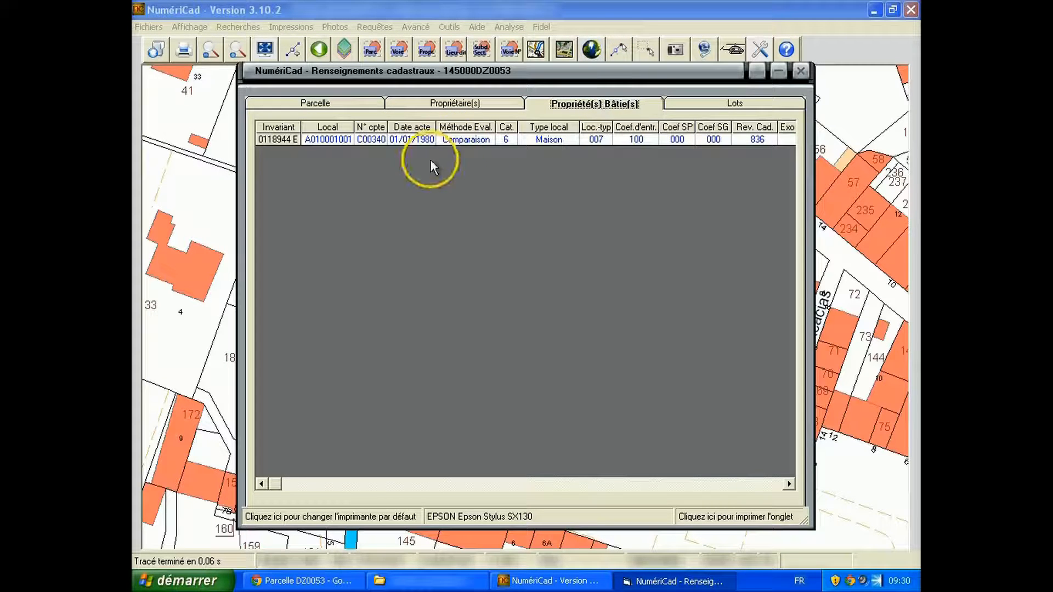
double_click(459, 140)
double_click(750, 246)
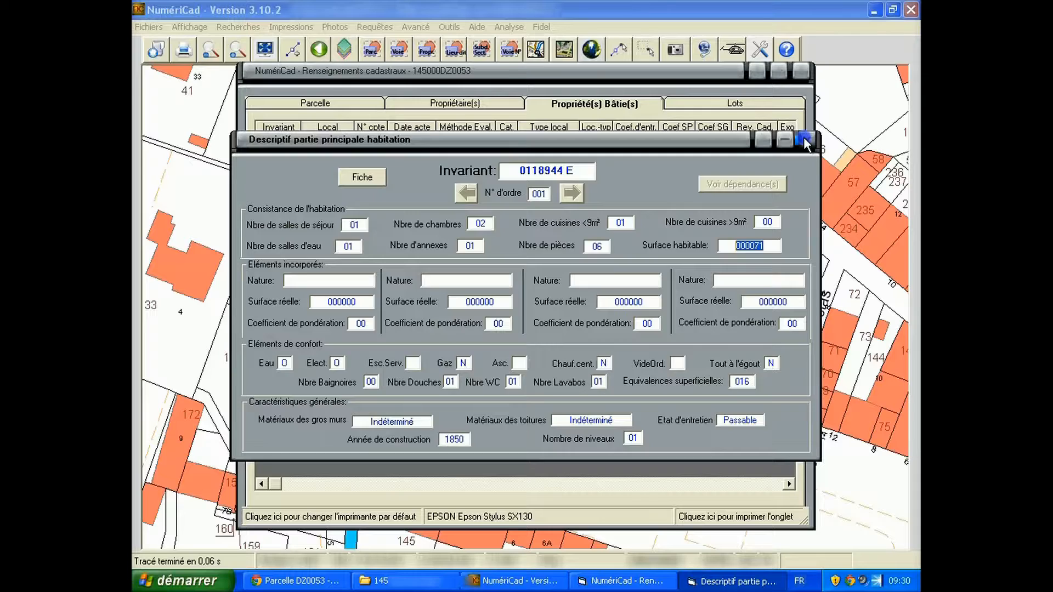
click(805, 140)
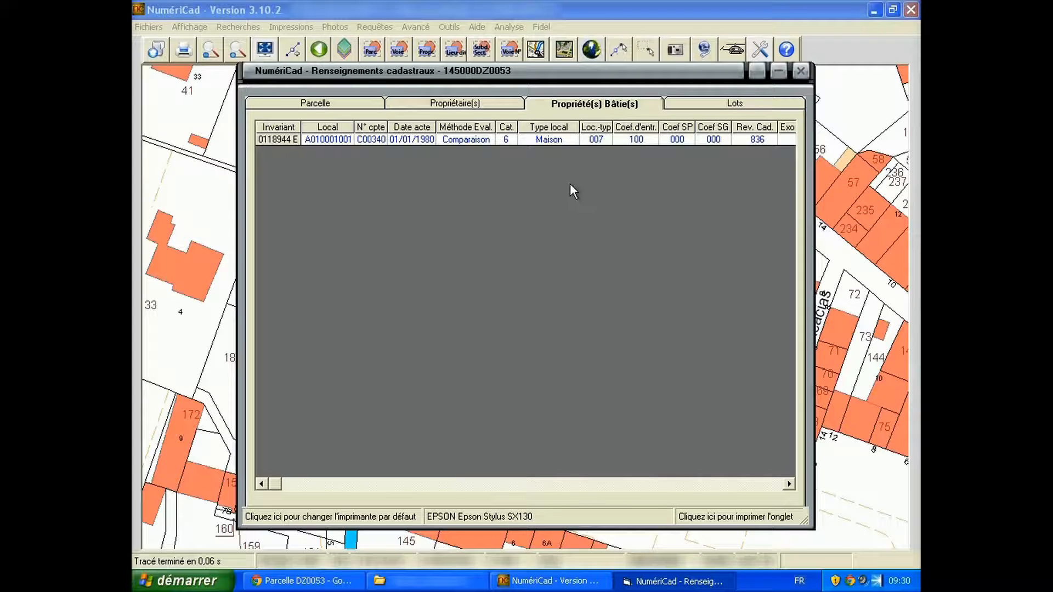
click(535, 218)
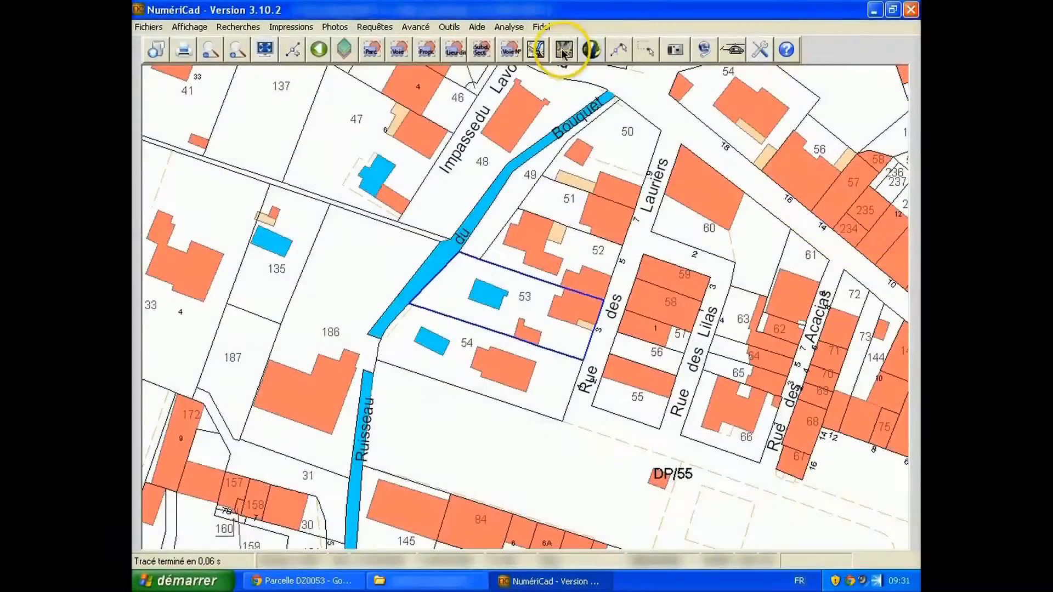
- Compare the parcels with the aerial photo overlay and measure the surface of the pool on parcel 53
click(564, 50)
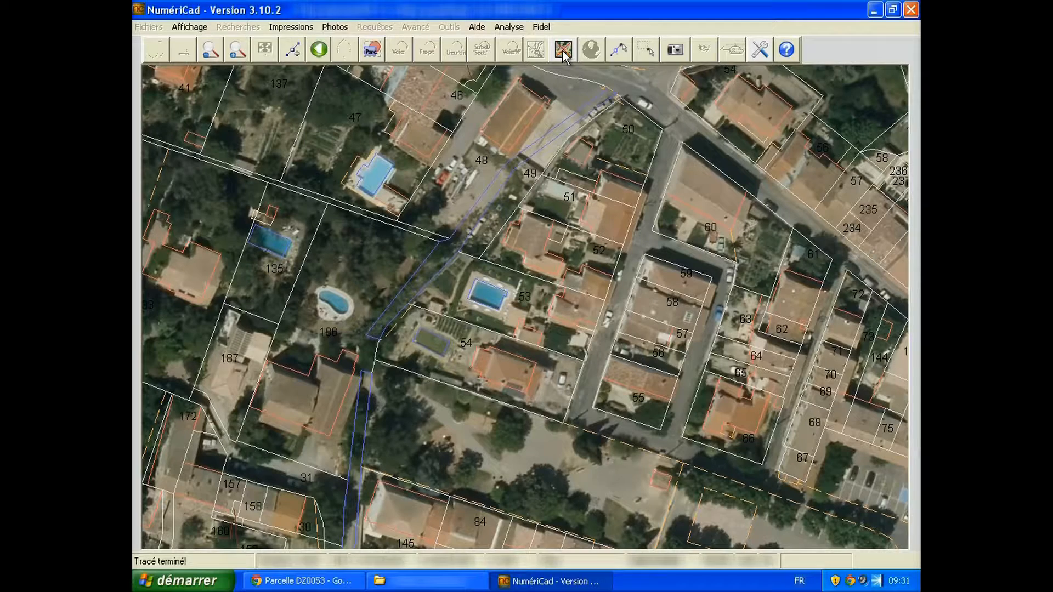
click(564, 52)
click(561, 51)
click(490, 300)
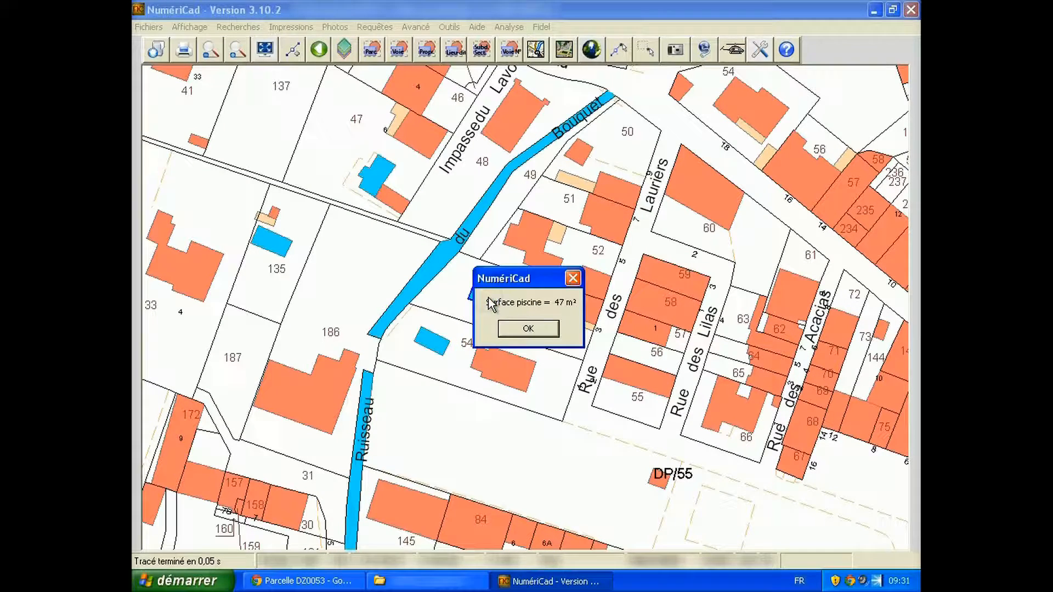
click(521, 329)
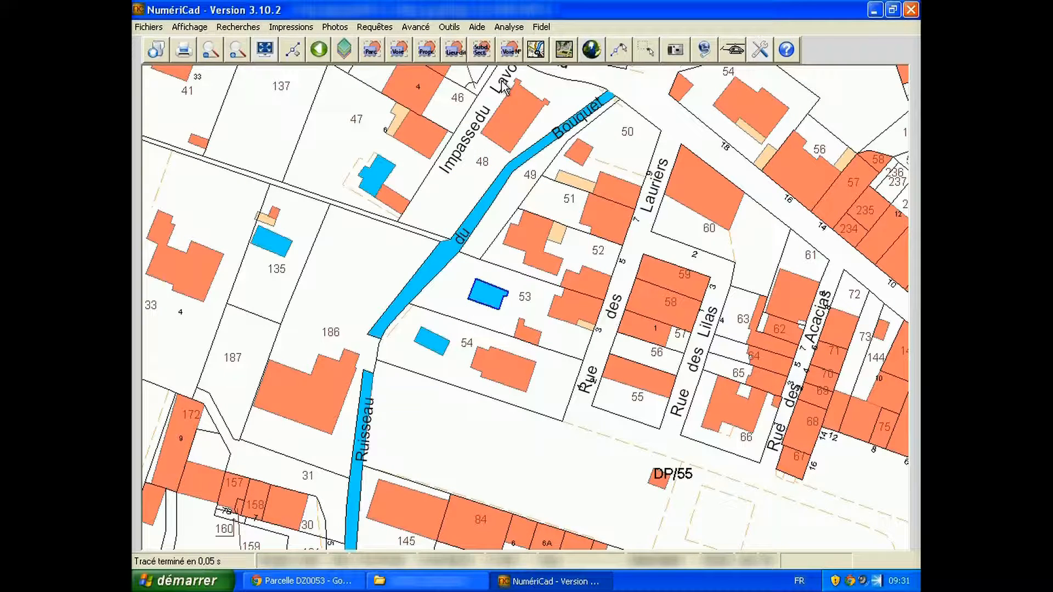
- Display the control markers and add parcel DZ0053's pool to the control file with "...." in the free-text field
click(505, 27)
click(523, 56)
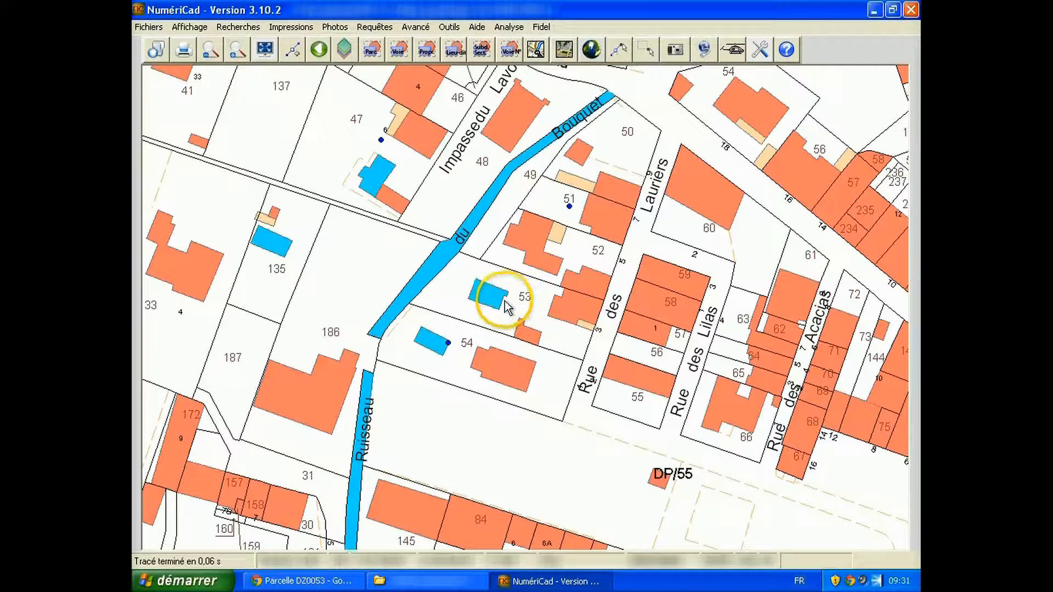
click(483, 296)
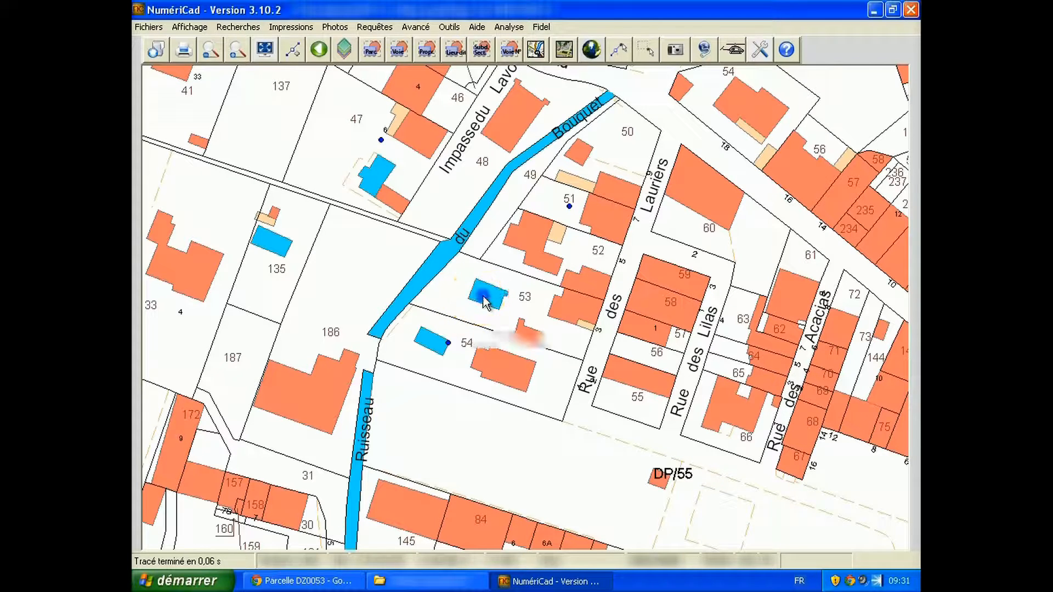
click(490, 312)
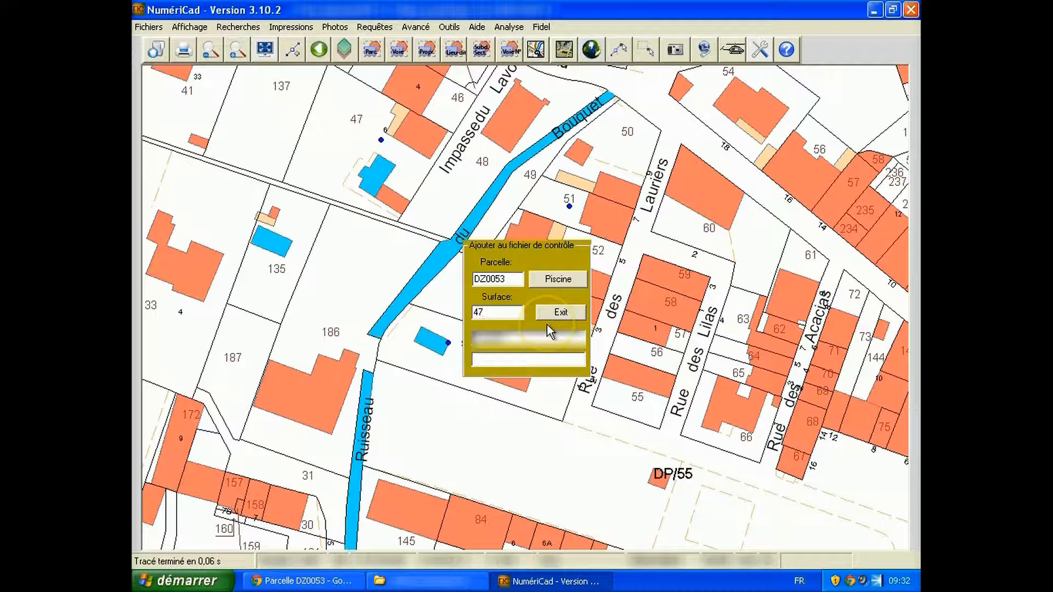
click(525, 359)
text(----)
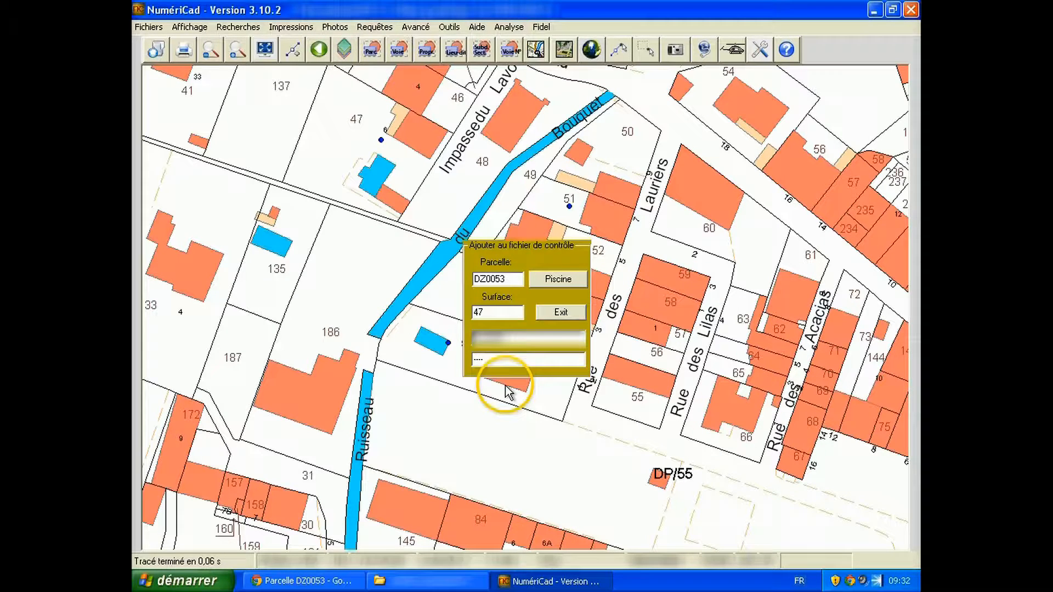
click(543, 281)
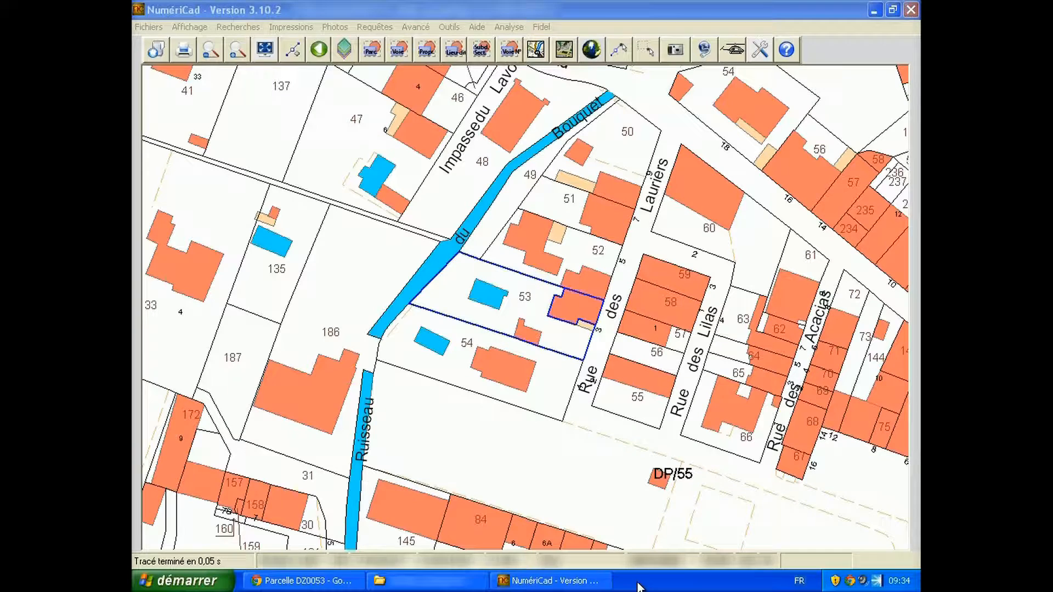
- Measure the surface of the permanent building on parcel 53 and dismiss the result
click(569, 305)
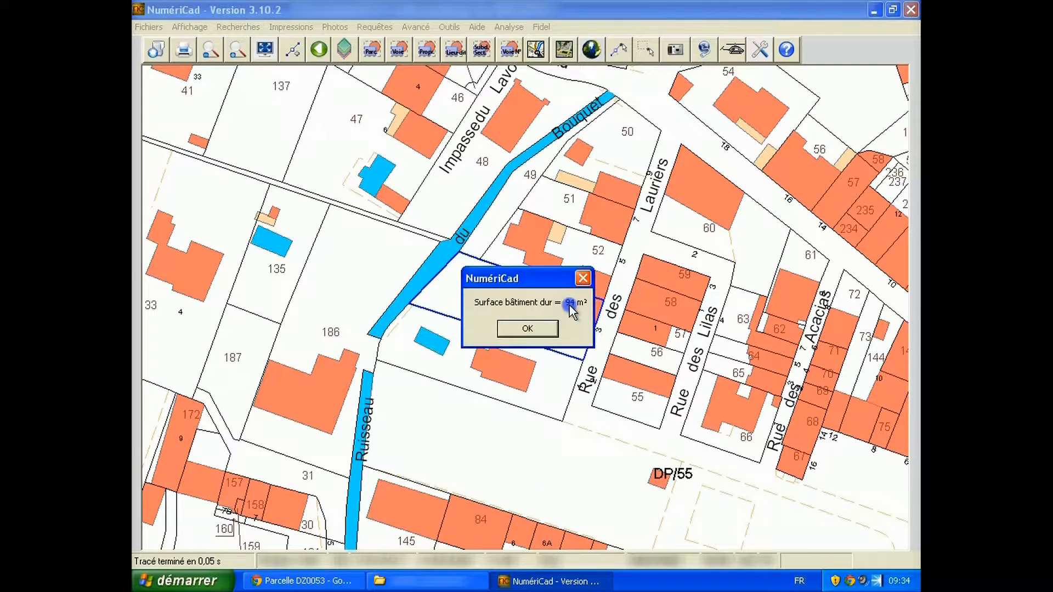
click(526, 330)
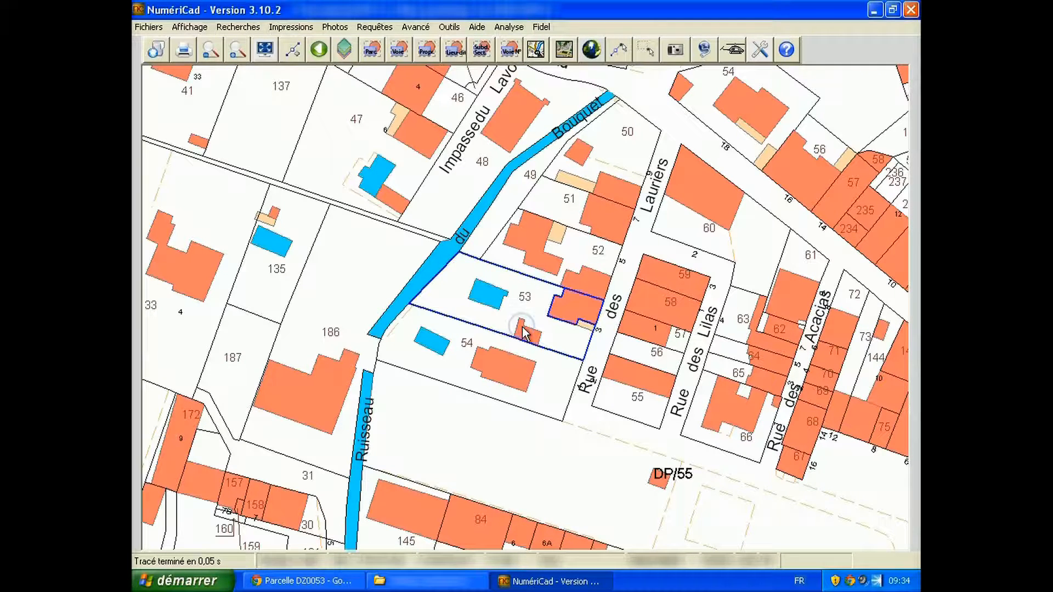
click(539, 307)
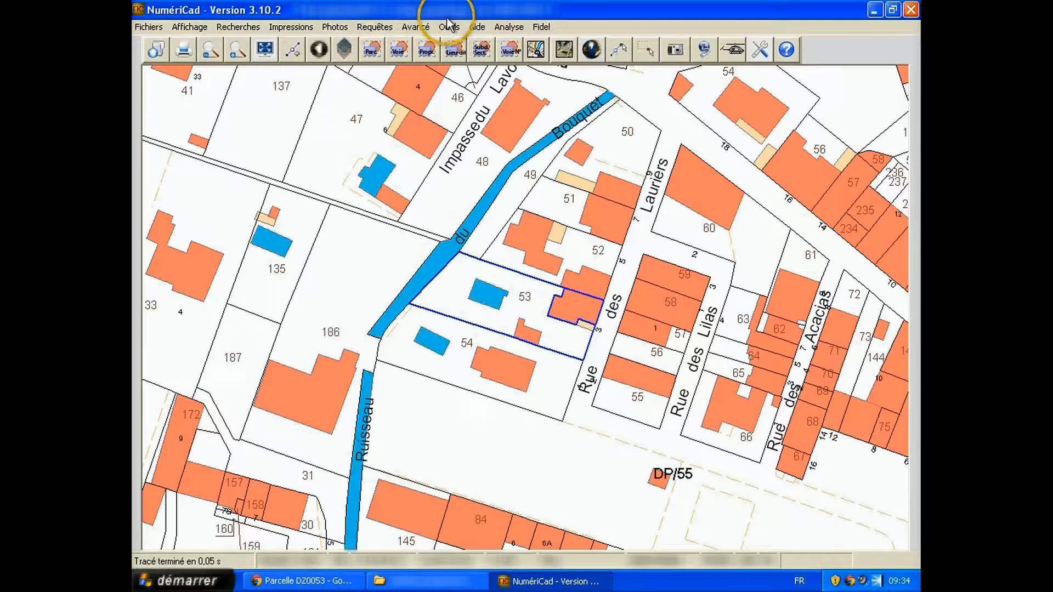
- Switch to the browser to examine parcel DZ0053's Google Maps plan and Street View along Rue des Lauriers, and return to NumériCad
click(415, 27)
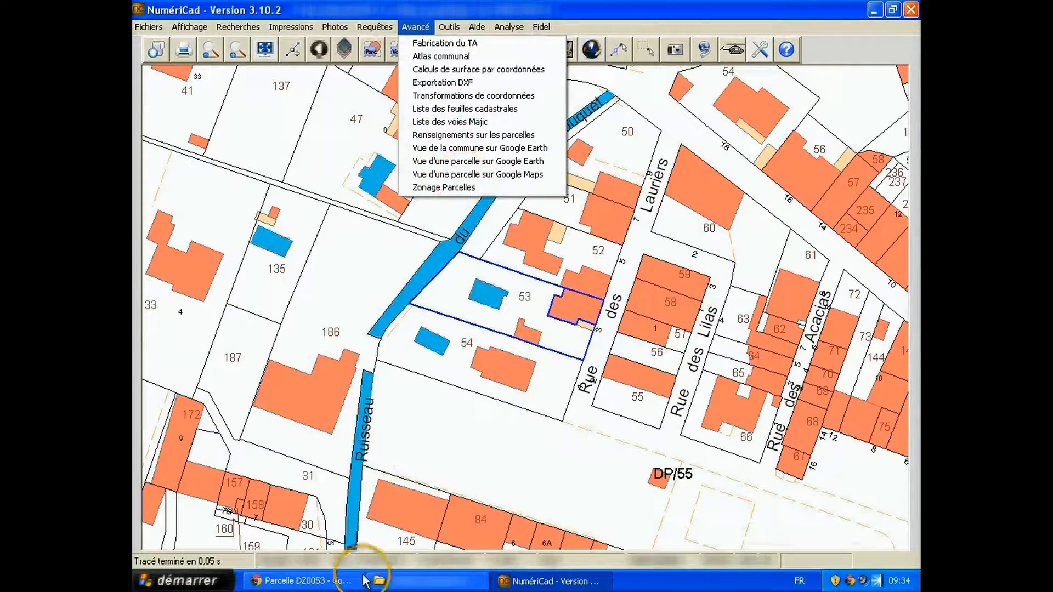
click(328, 580)
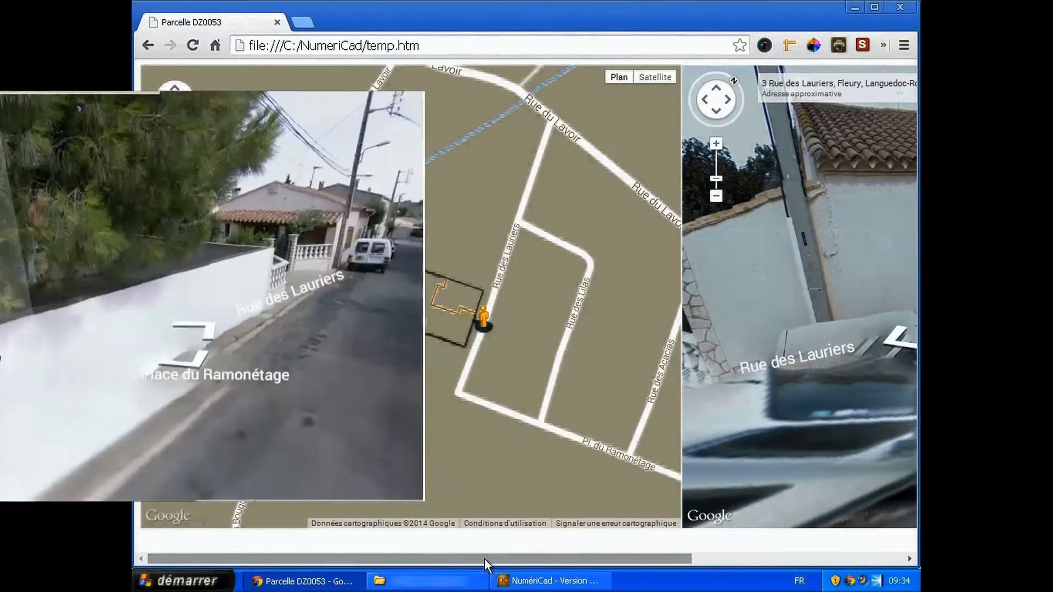
drag(485, 558, 701, 582)
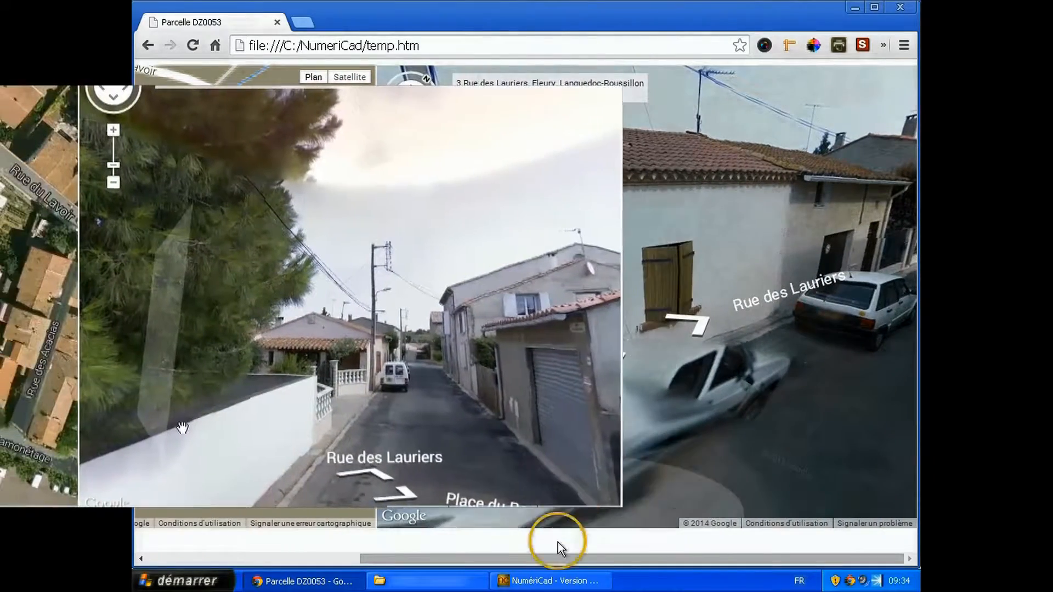
click(551, 581)
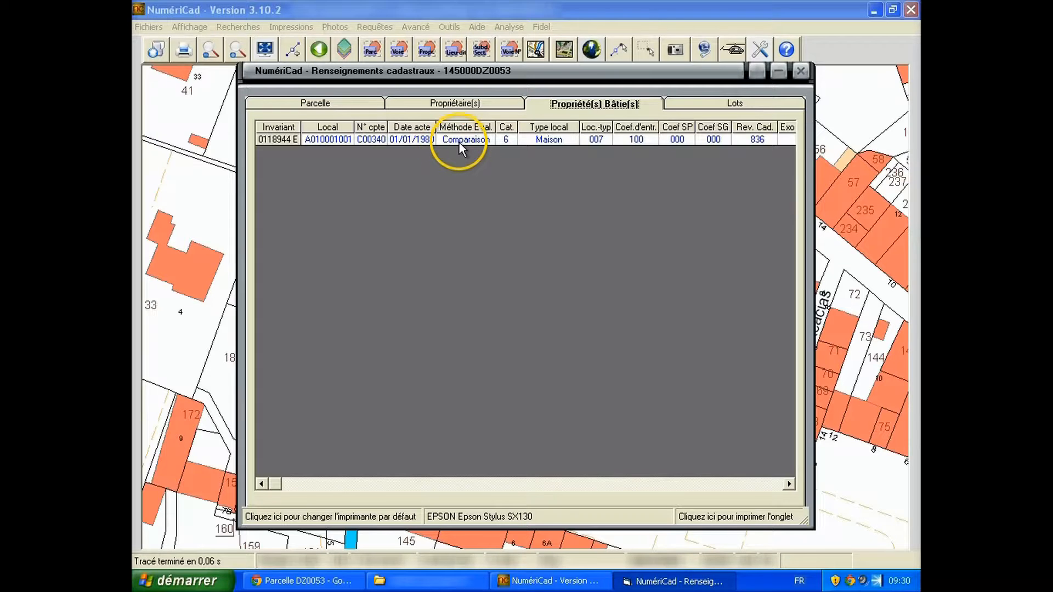
- Examine the habitable surface in the main dwelling description of parcel 53's built property and close the description
double_click(459, 141)
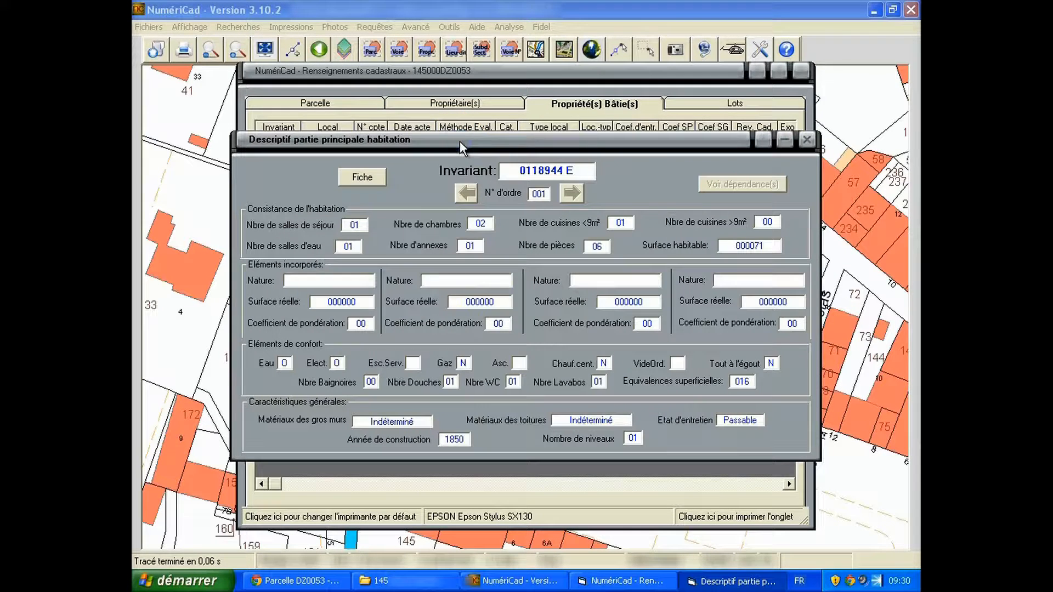
double_click(759, 243)
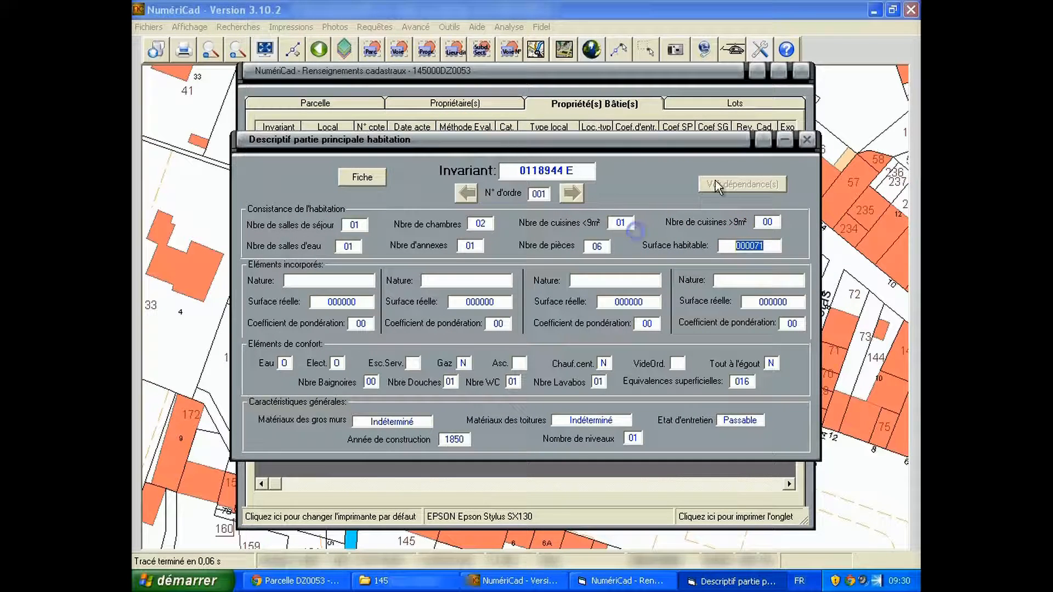
click(804, 139)
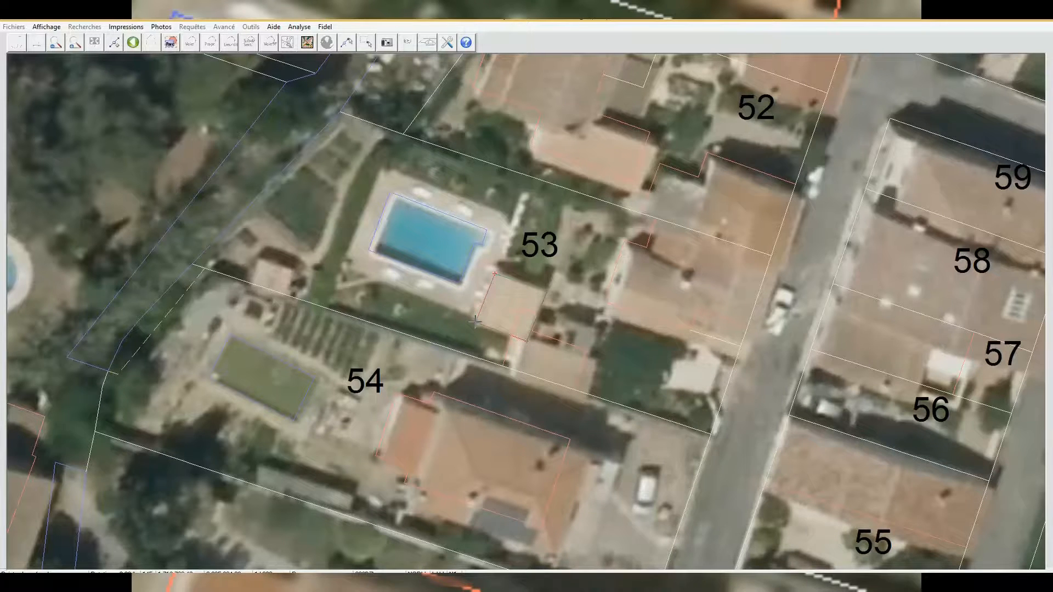
- Record the pool on parcel DZ0053 in the control file with a surface of 23
double_click(475, 322)
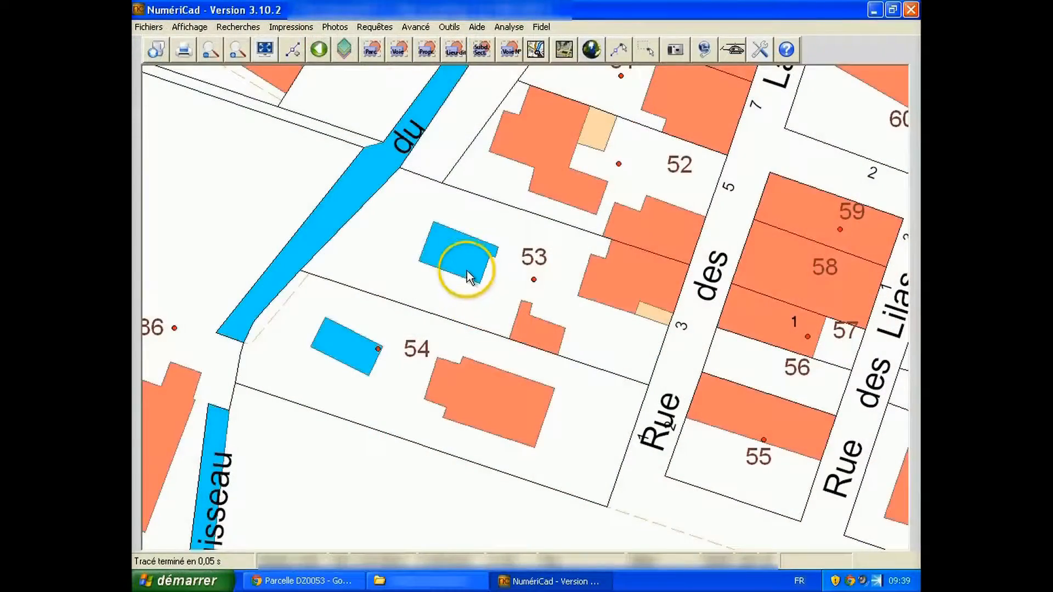
click(466, 271)
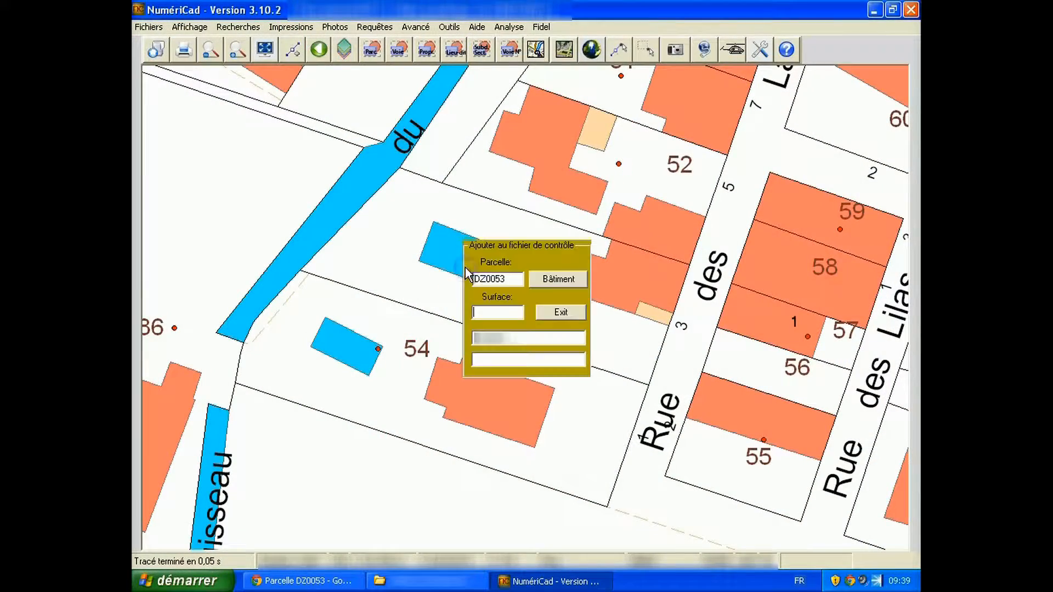
click(489, 313)
text(23)
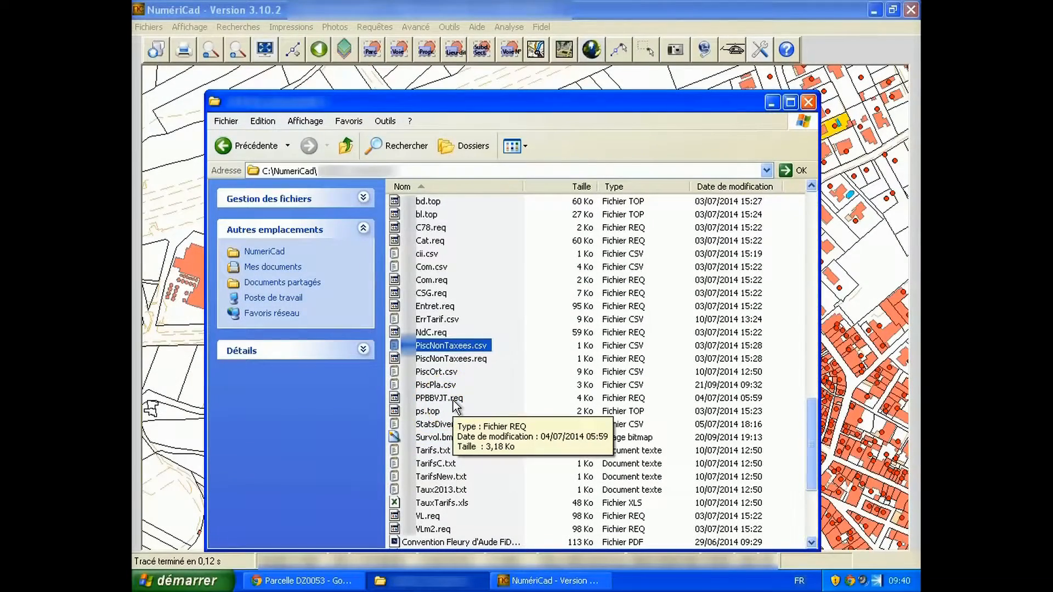
- Open the control file PiscNonTaxees.csv from the NumeriCad folder
click(461, 347)
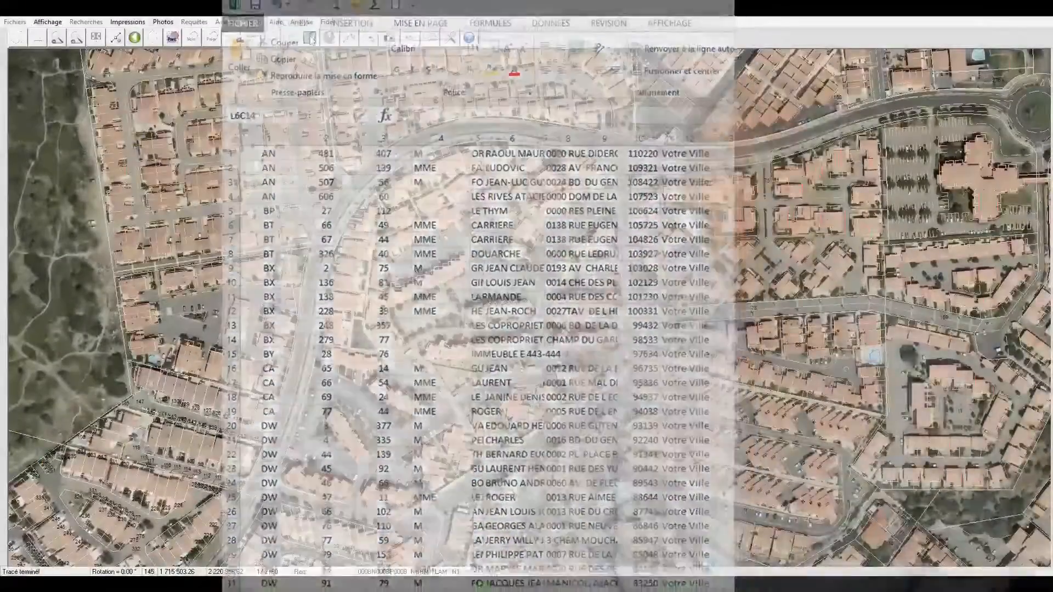
- Compare the residential blocks on the aerial photo with the cadastral map by turning off the photo overlay
scroll(553, 341, up, 2)
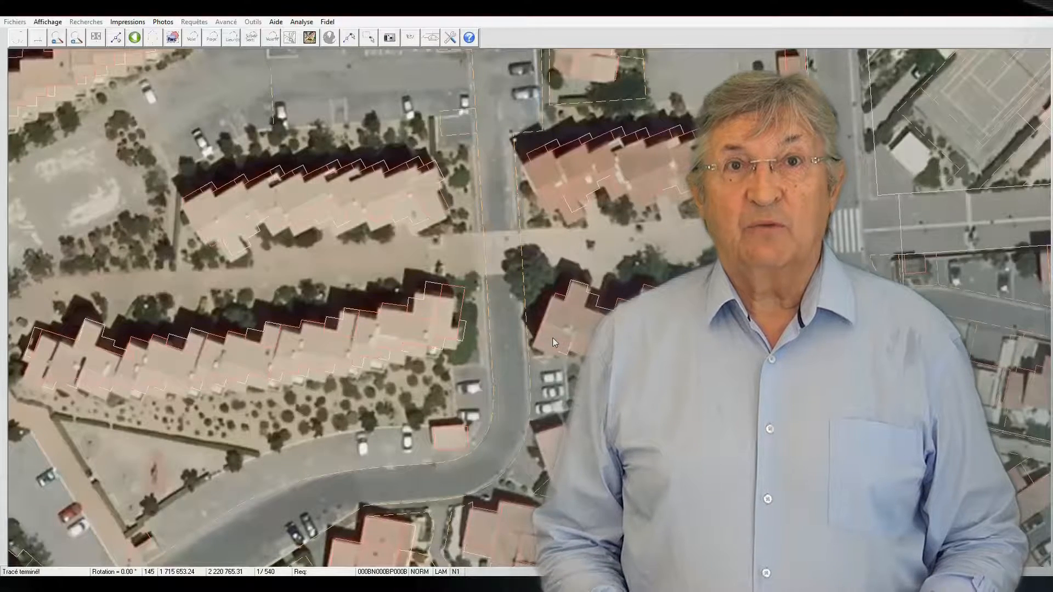
click(310, 38)
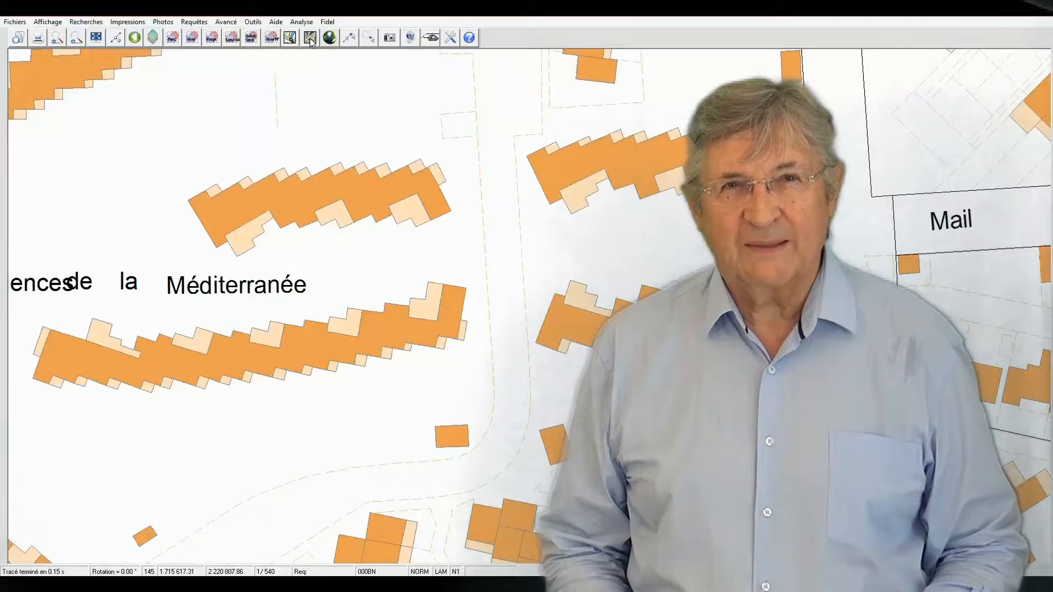
scroll(252, 209, down, 2)
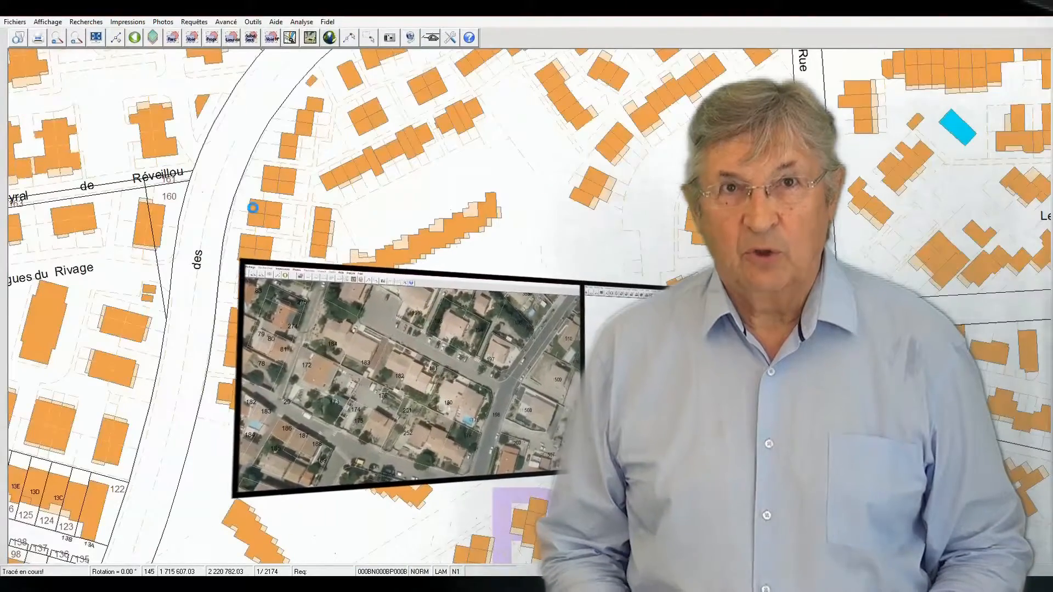